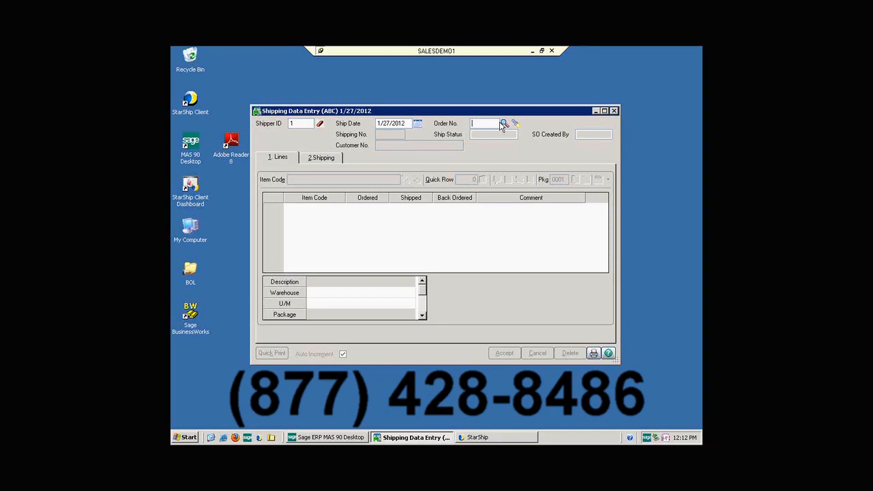
Load the sales order by its order number and mark all its lines as shipped in full.
{"action": "type", "text": "810"}
{"action": "key", "text": "Tab"}
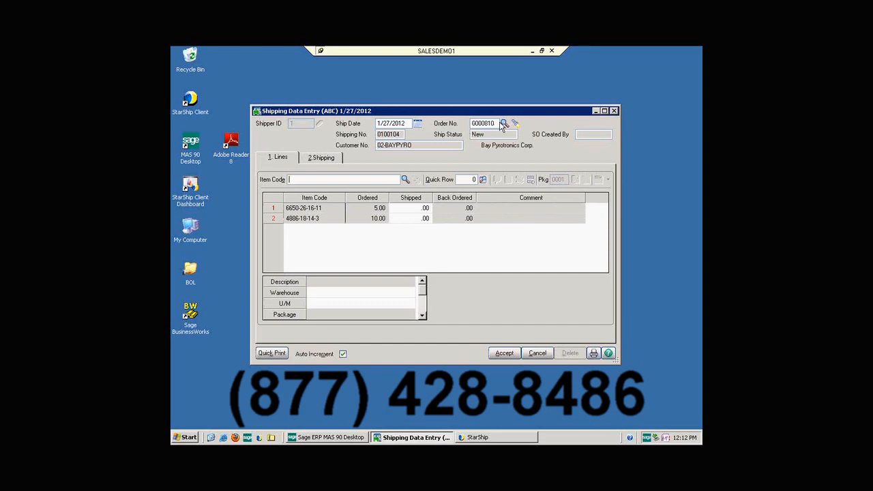
{"action": "left_click", "coordinate": [530, 180]}
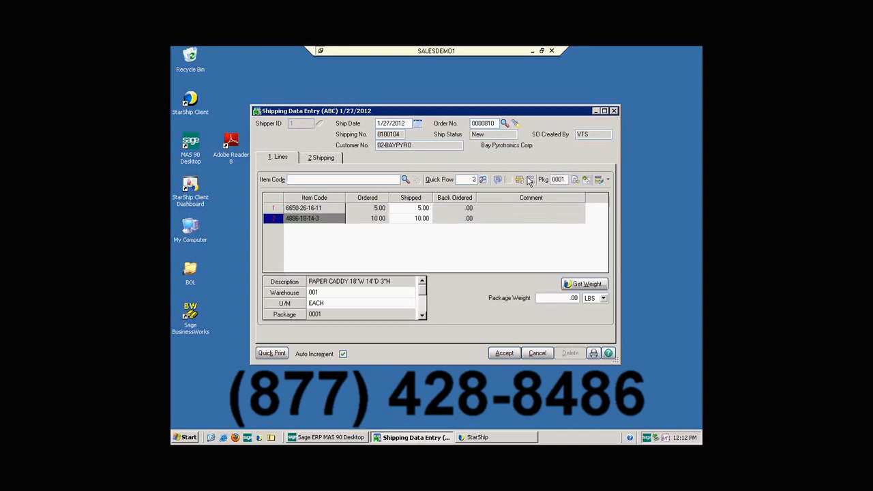
Send the order's shipping details to StarShip and accept the validated recipient address.
{"action": "left_click", "coordinate": [335, 159]}
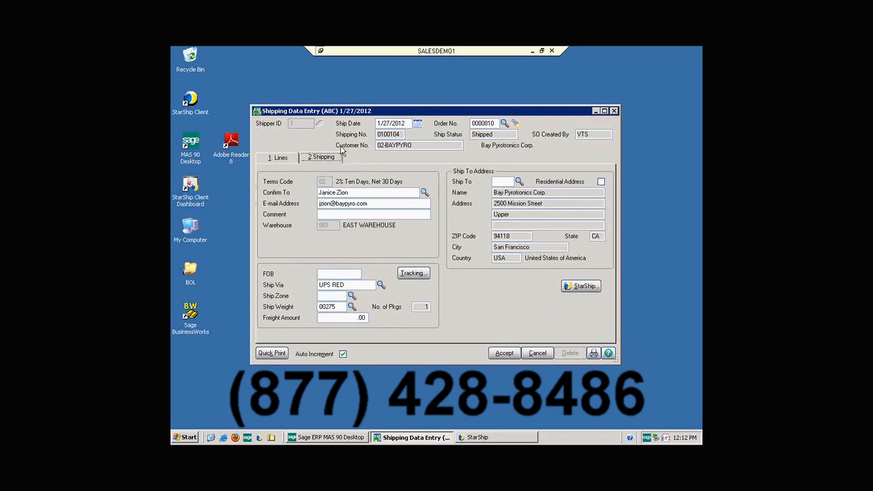
{"action": "left_click", "coordinate": [580, 289]}
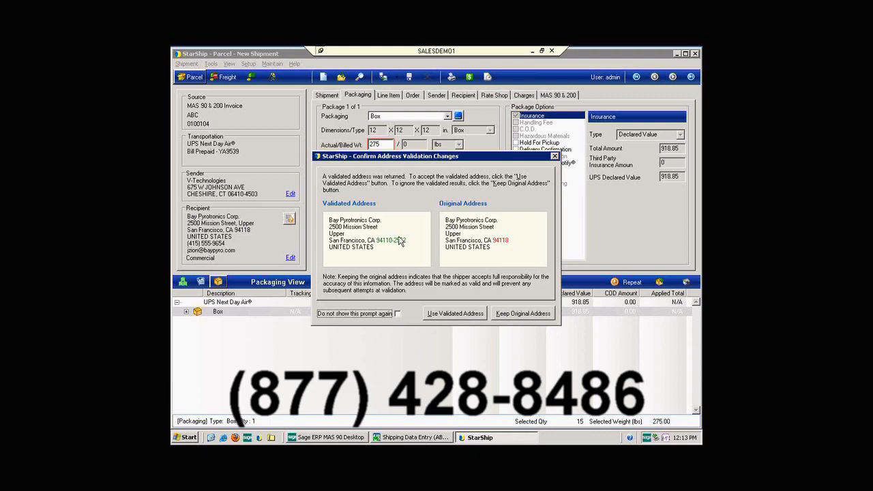
{"action": "left_click", "coordinate": [455, 314]}
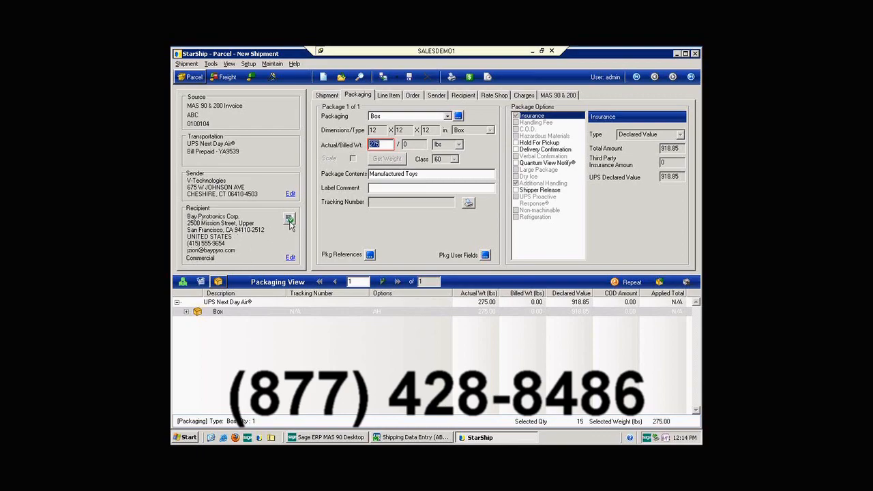
Set the first package's actual weight to 100 lbs.
{"action": "mouse_move", "coordinate": [290, 226]}
{"action": "type", "text": "100"}
{"action": "key", "text": "Tab"}
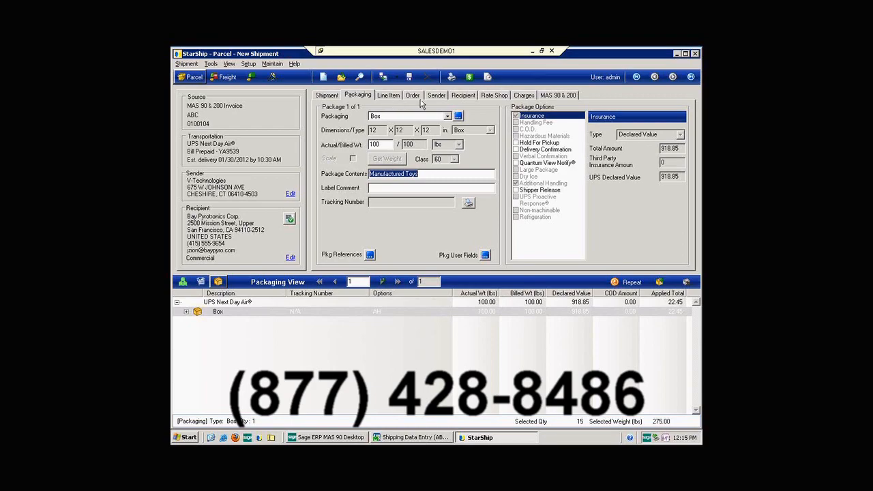
Review the recipient details and the repeat-package options, leaving both unchanged.
{"action": "left_click", "coordinate": [462, 96]}
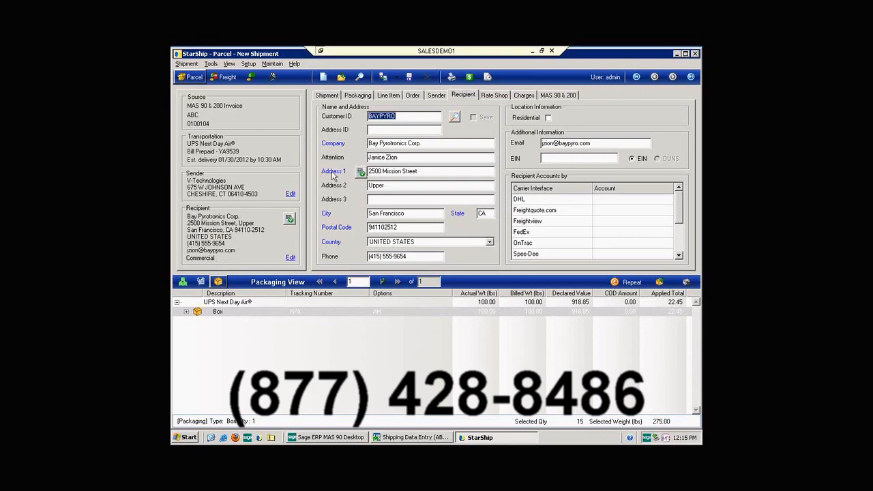
{"action": "left_click", "coordinate": [356, 96]}
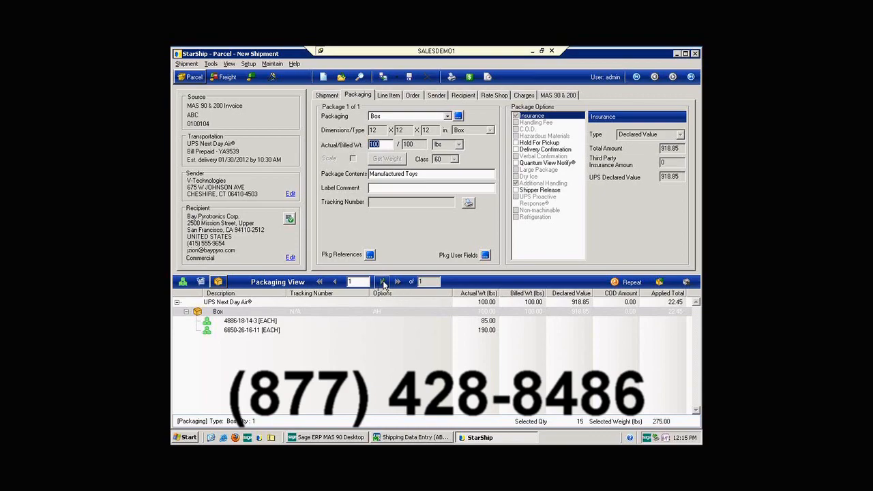
{"action": "left_click", "coordinate": [630, 285]}
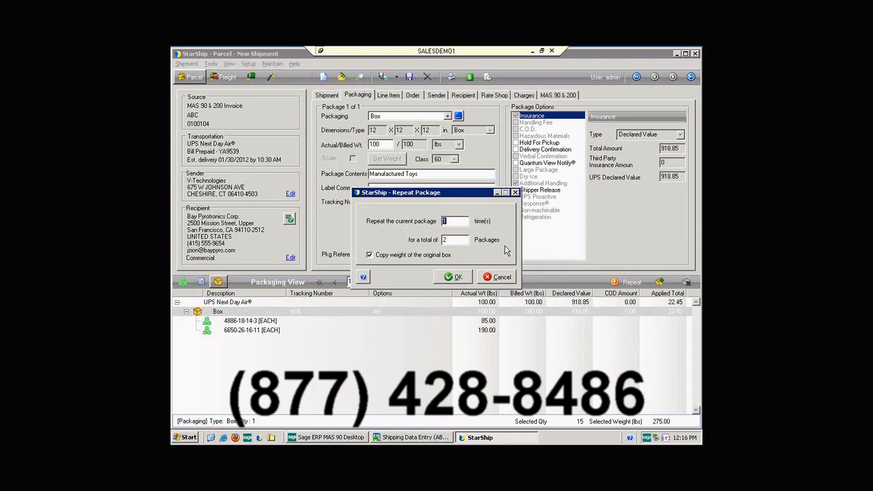
{"action": "left_click", "coordinate": [506, 277]}
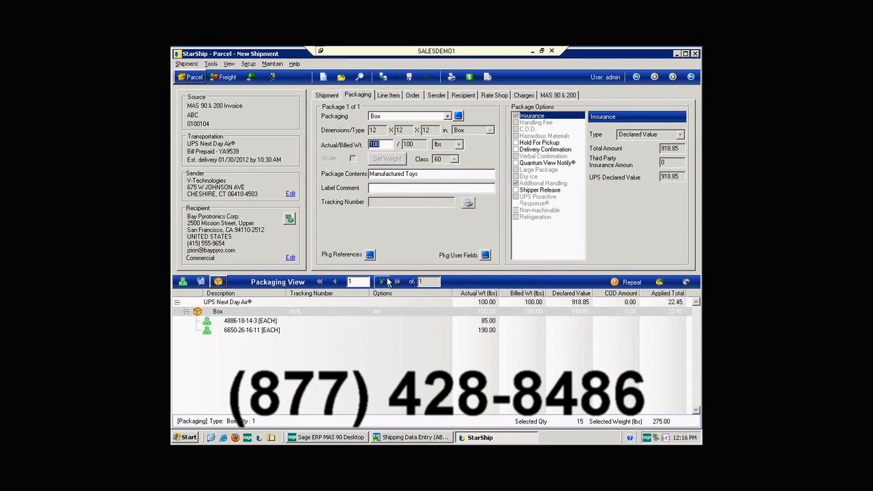
Add a second box to the shipment, set its actual weight to 50 lbs, and return to the shipment details.
{"action": "left_click", "coordinate": [387, 282]}
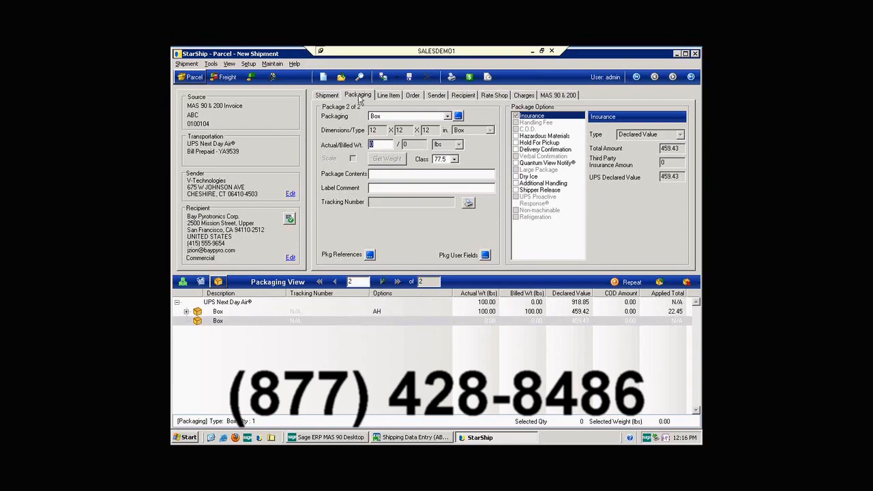
{"action": "left_click", "coordinate": [372, 145]}
{"action": "type", "text": "5"}
{"action": "key", "text": "Tab"}
{"action": "key", "text": "F9"}
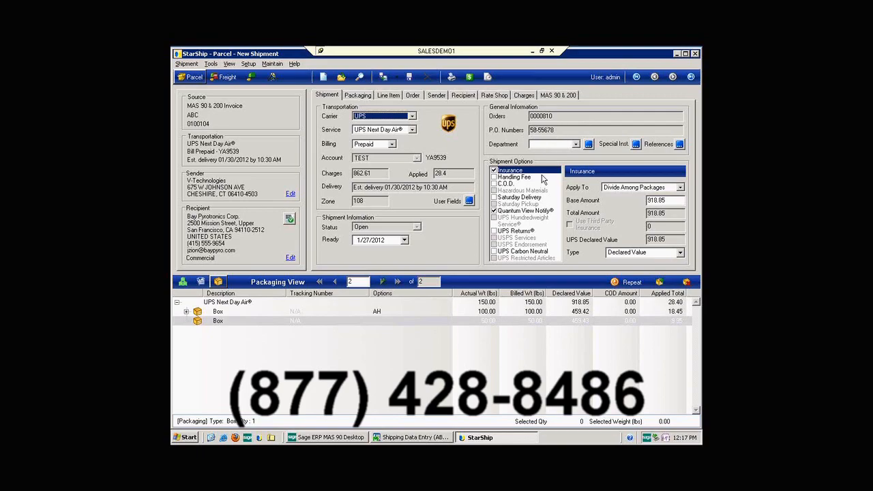
Review the Quantum View Notify e-mail recipients in the additional settings and check the shipment's ready-date calendar.
{"action": "left_click", "coordinate": [513, 212]}
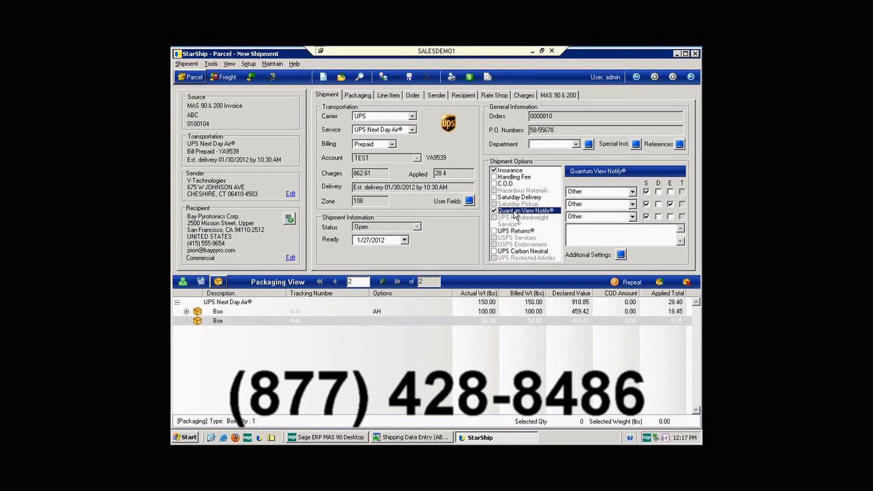
{"action": "left_click", "coordinate": [621, 255]}
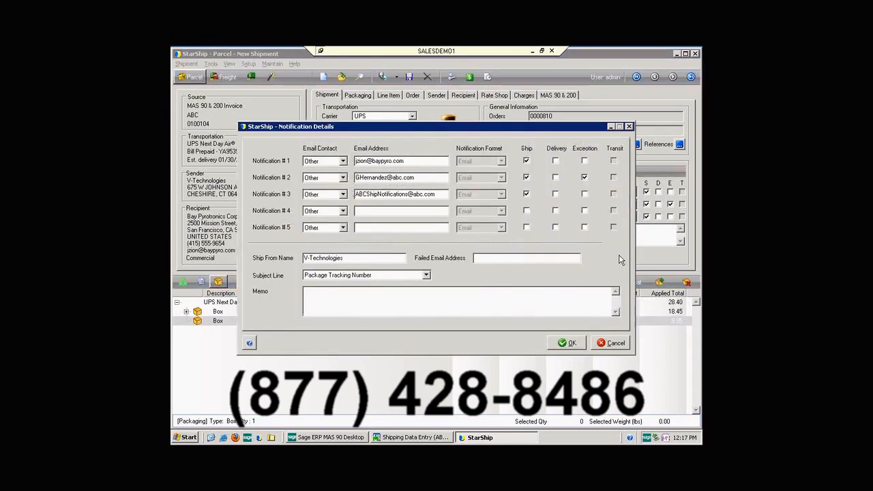
{"action": "left_click_drag", "start_coordinate": [411, 161], "coordinate": [352, 161]}
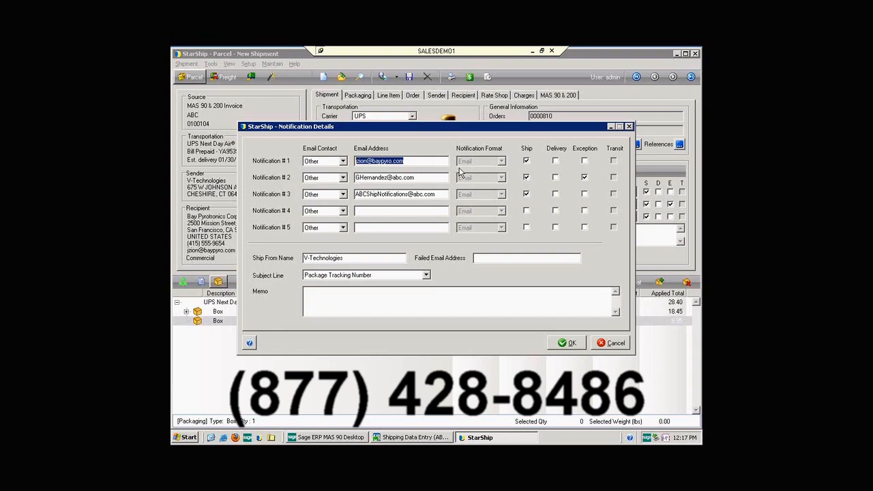
{"action": "left_click_drag", "start_coordinate": [435, 178], "coordinate": [354, 178]}
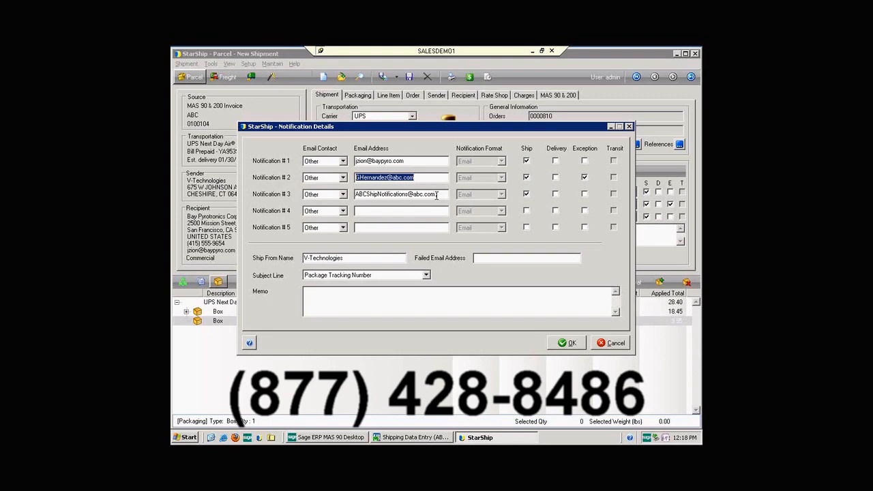
{"action": "left_click_drag", "start_coordinate": [438, 196], "coordinate": [348, 189]}
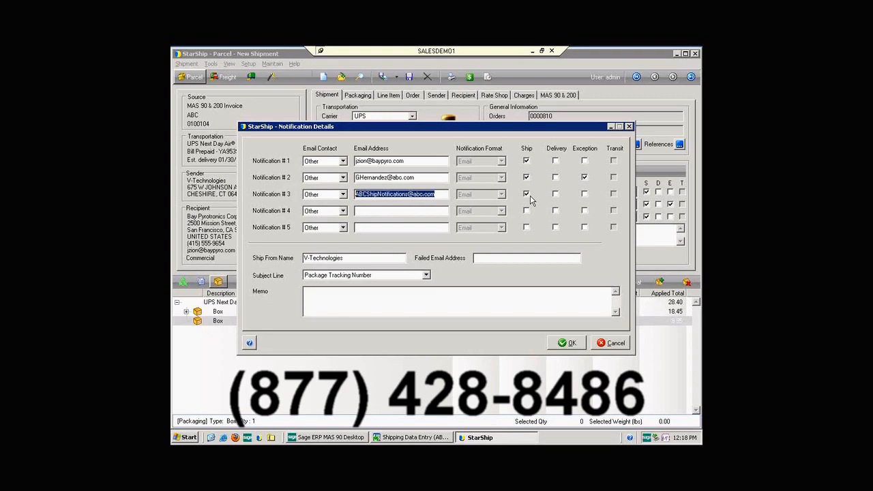
{"action": "left_click", "coordinate": [563, 343]}
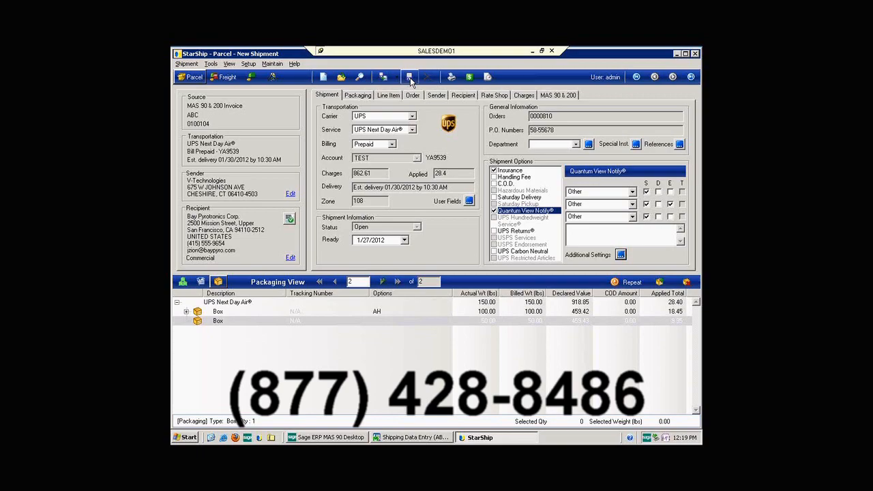
{"action": "left_click", "coordinate": [403, 241]}
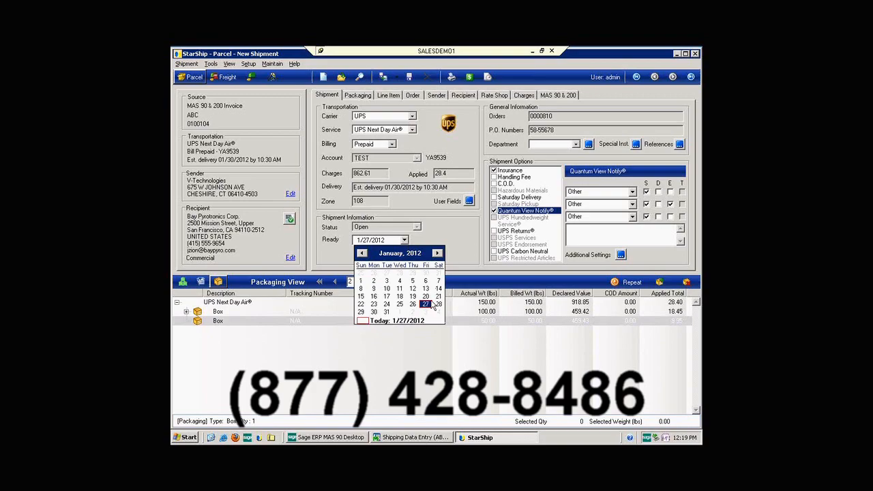
{"action": "left_click", "coordinate": [421, 240]}
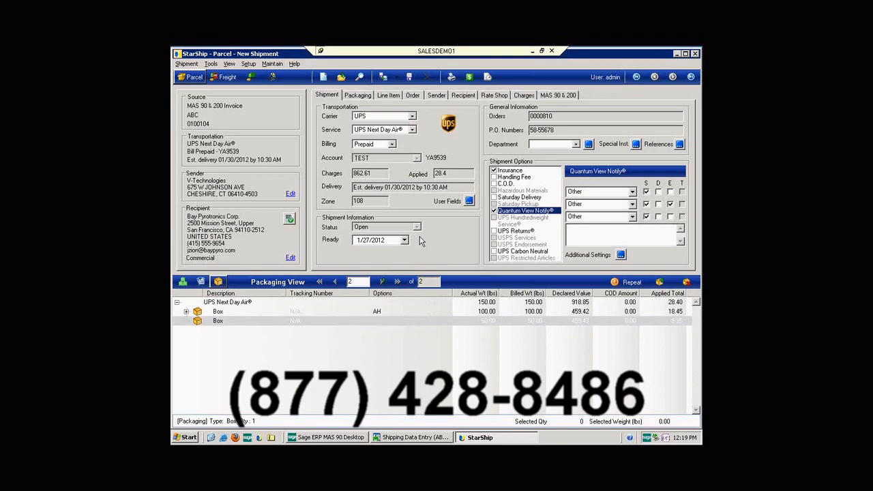
Rate shop the shipment across carriers, keeping the quotes in Total Days with Contract charges.
{"action": "left_click", "coordinate": [469, 77]}
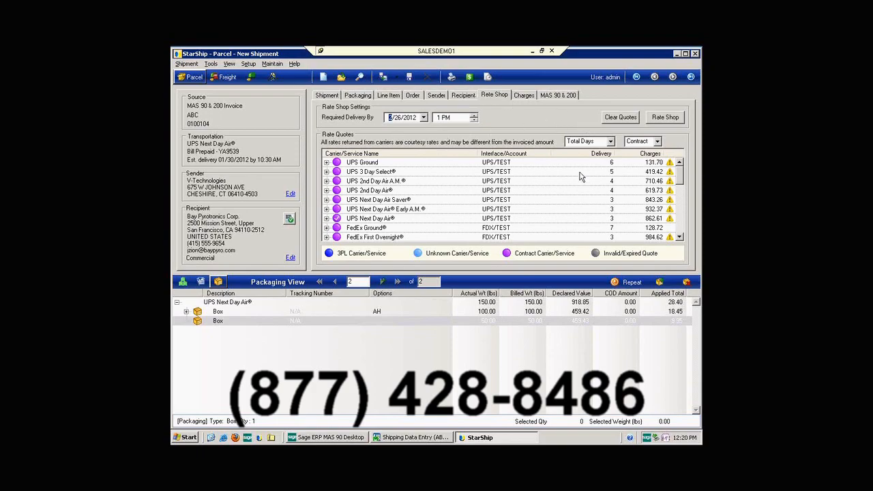
{"action": "left_click", "coordinate": [611, 141]}
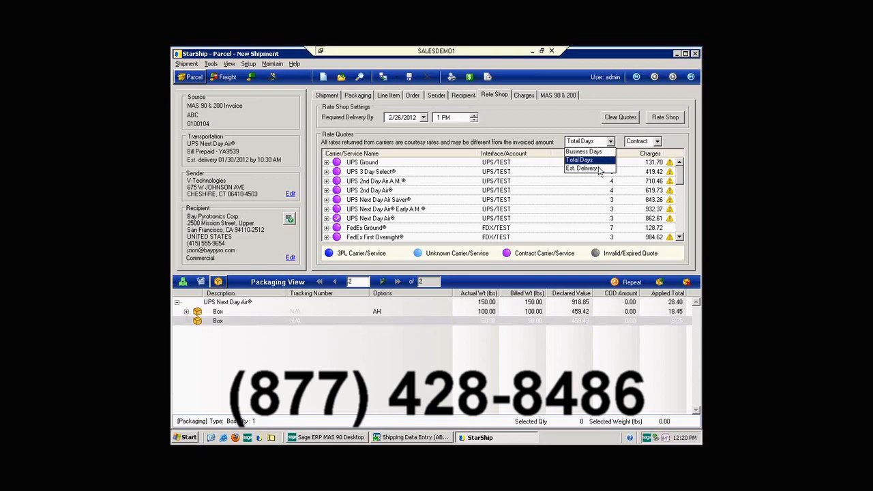
{"action": "left_click", "coordinate": [611, 158]}
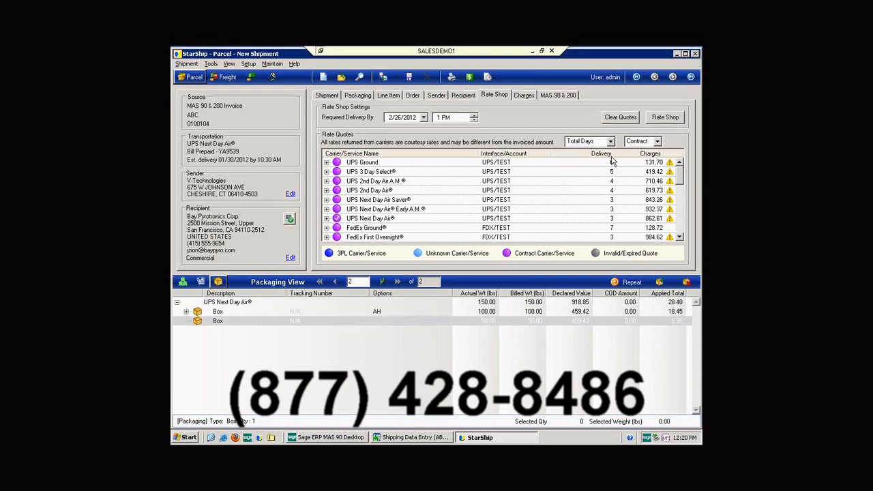
{"action": "left_click", "coordinate": [659, 142]}
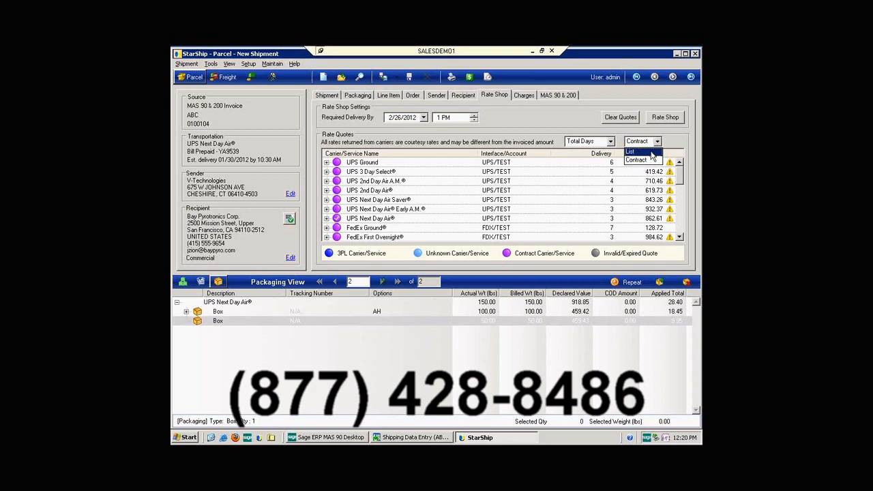
{"action": "left_click", "coordinate": [647, 161]}
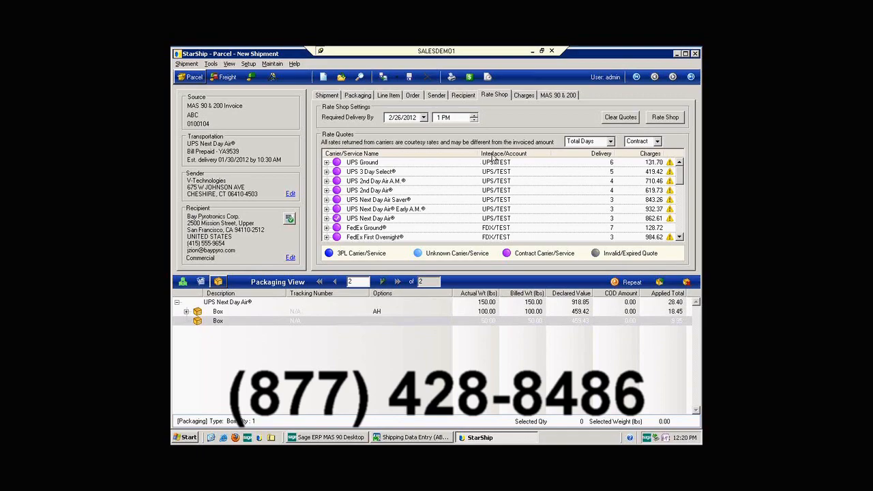
Sort the rate quotes by delivery time and by charges, and examine the cheapest services.
{"action": "left_click", "coordinate": [599, 154]}
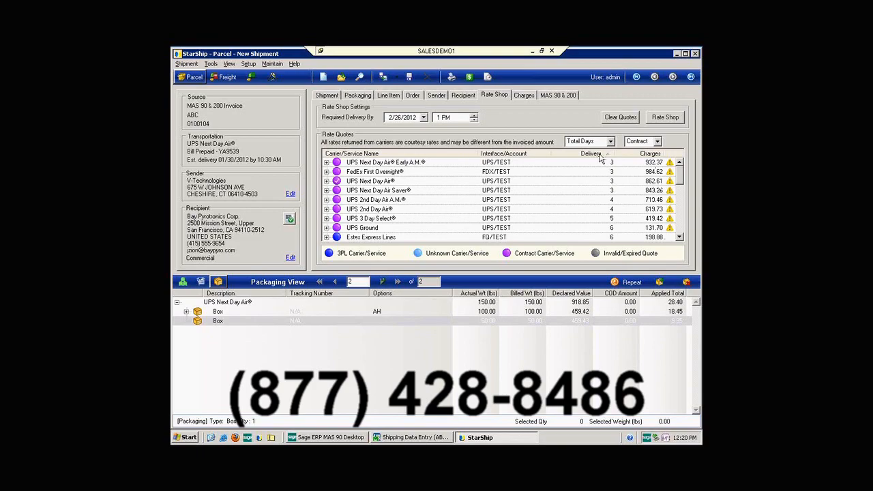
{"action": "left_click", "coordinate": [652, 155]}
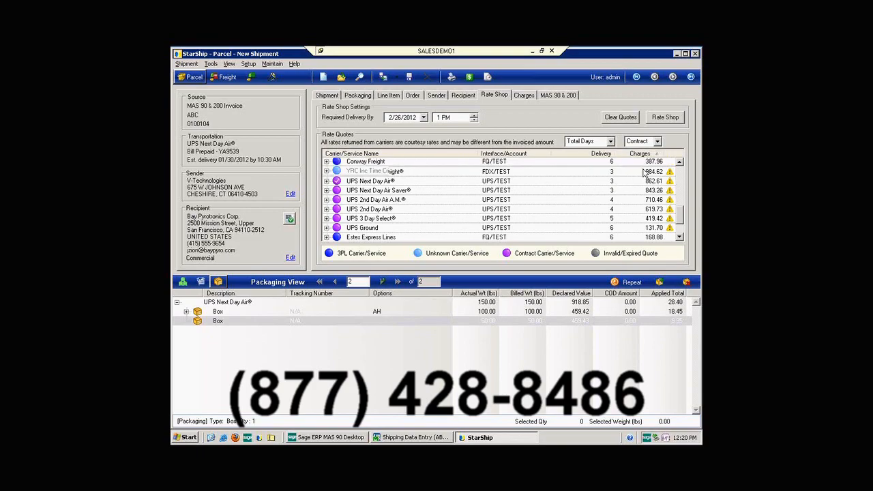
{"action": "left_click_drag", "start_coordinate": [679, 220], "coordinate": [688, 153]}
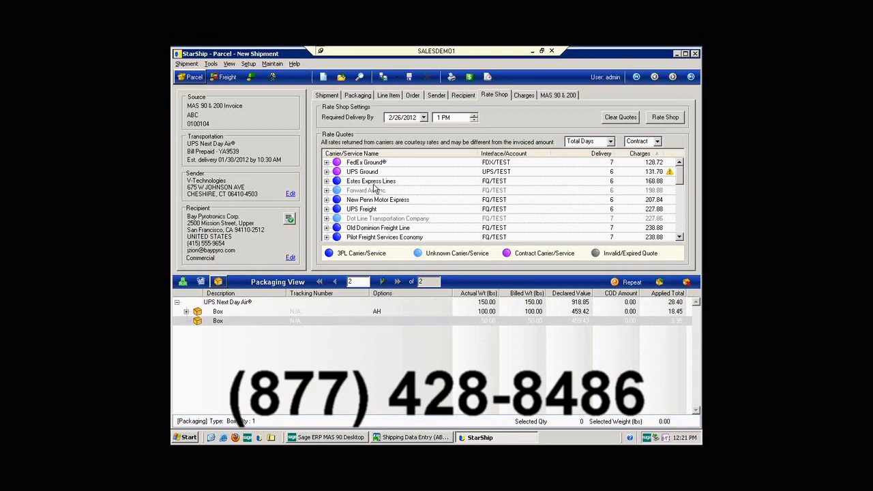
Process the shipment, confirm the package tracking summary written back to MAS 90, and accept the shipping entry.
{"action": "left_click", "coordinate": [385, 78]}
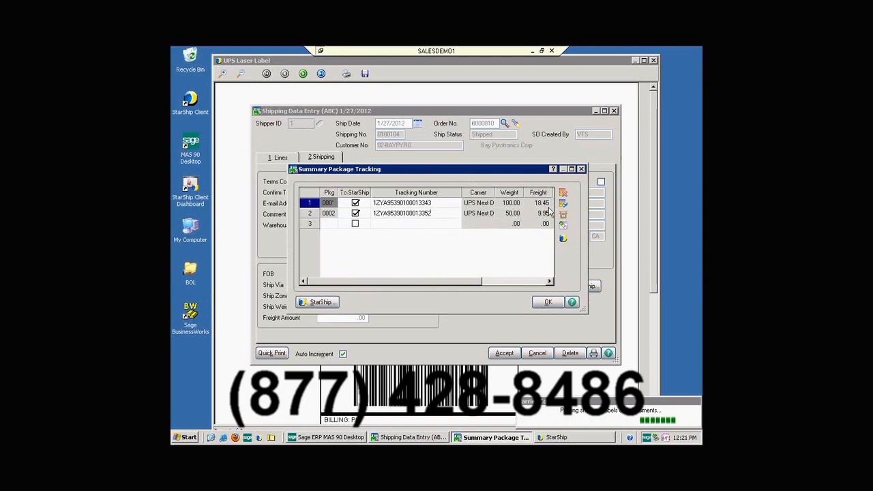
{"action": "left_click", "coordinate": [554, 306]}
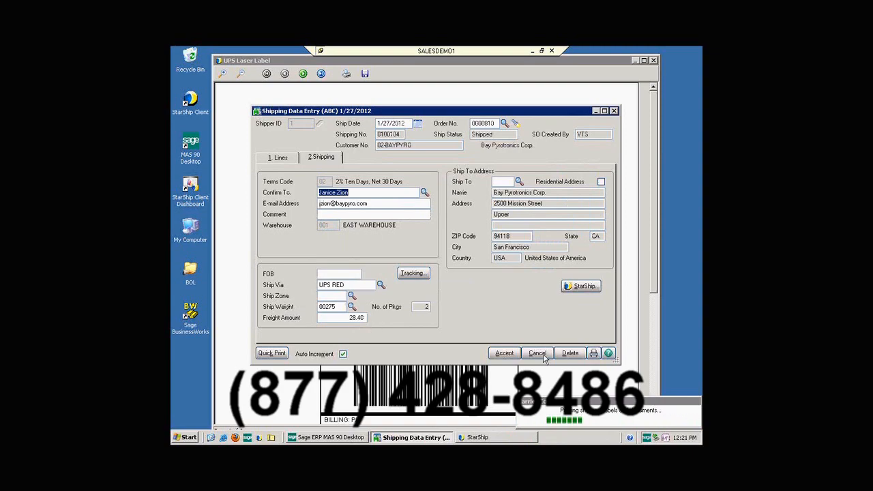
{"action": "left_click", "coordinate": [505, 354]}
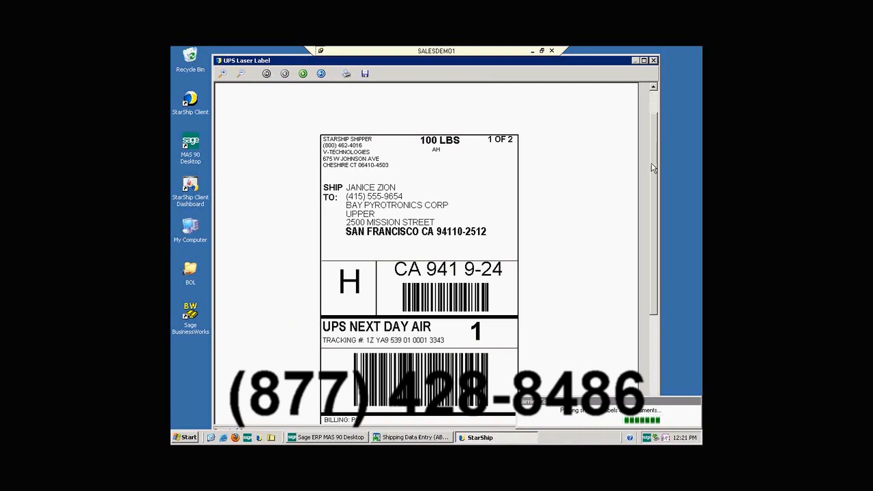
Examine the UPS labels for both packages and close the label preview.
{"action": "scroll", "coordinate": [652, 167], "scroll_direction": "down", "scroll_amount": 1}
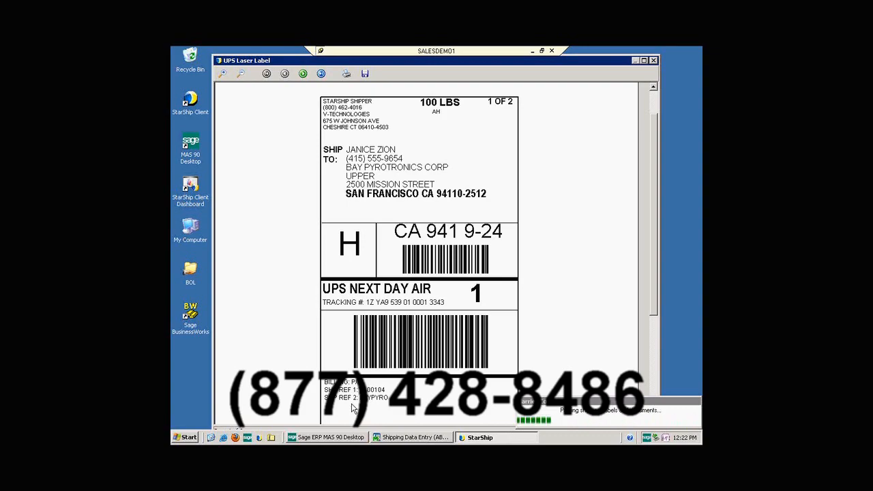
{"action": "left_click", "coordinate": [304, 74]}
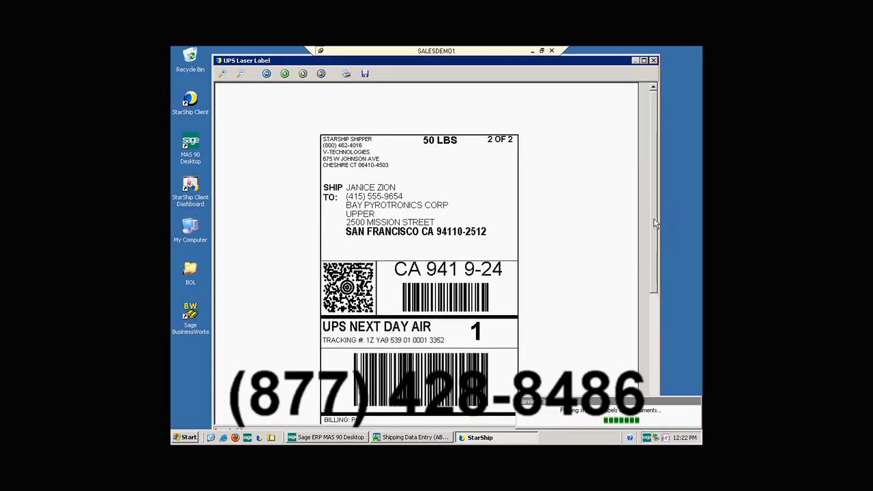
{"action": "scroll", "coordinate": [653, 262], "scroll_direction": "down", "scroll_amount": 3}
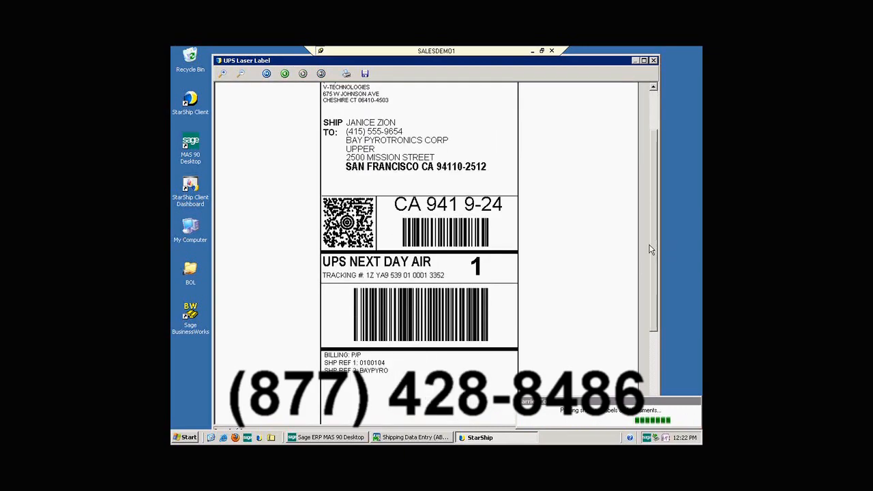
{"action": "left_click", "coordinate": [654, 60]}
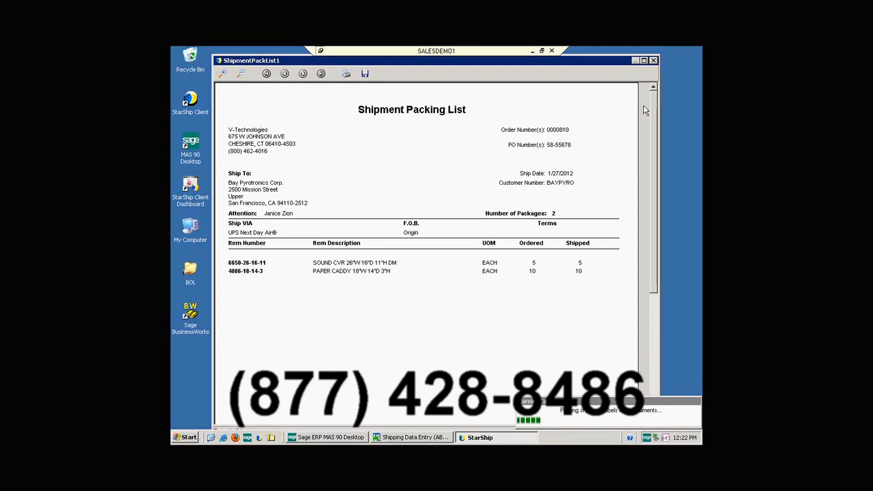
Close the packing list preview and return to the MAS 90 Shipping Data Entry window.
{"action": "left_click", "coordinate": [654, 61]}
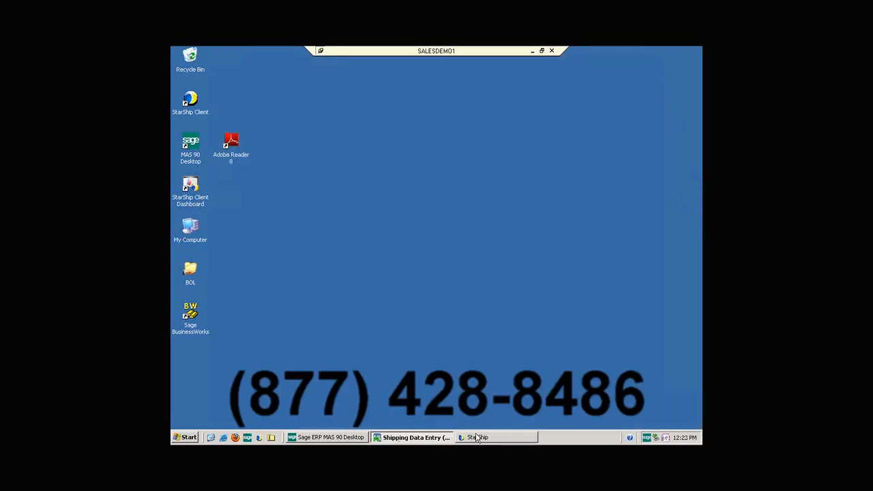
{"action": "left_click", "coordinate": [353, 439]}
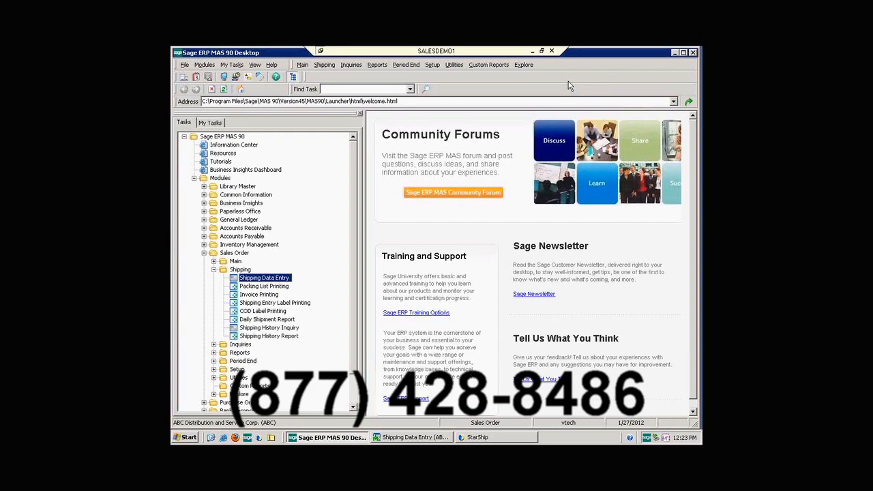
{"action": "left_click", "coordinate": [421, 440]}
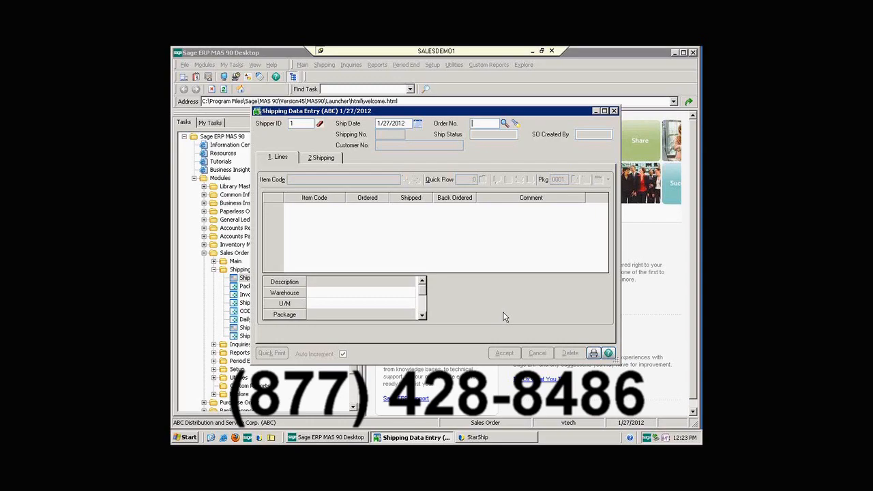
Switch to StarShip, open the inventory item maintenance list, and check its commands for creating, printing and importing items.
{"action": "left_click", "coordinate": [510, 440]}
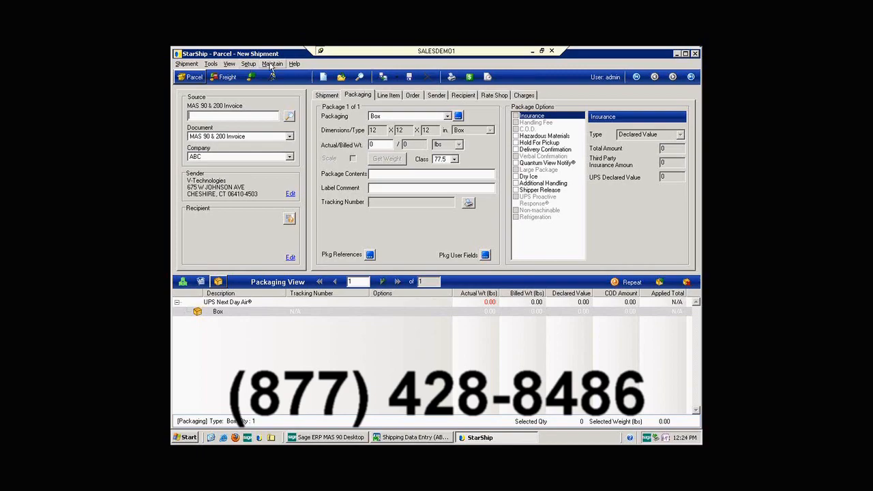
{"action": "left_click", "coordinate": [271, 65]}
{"action": "left_click", "coordinate": [283, 75]}
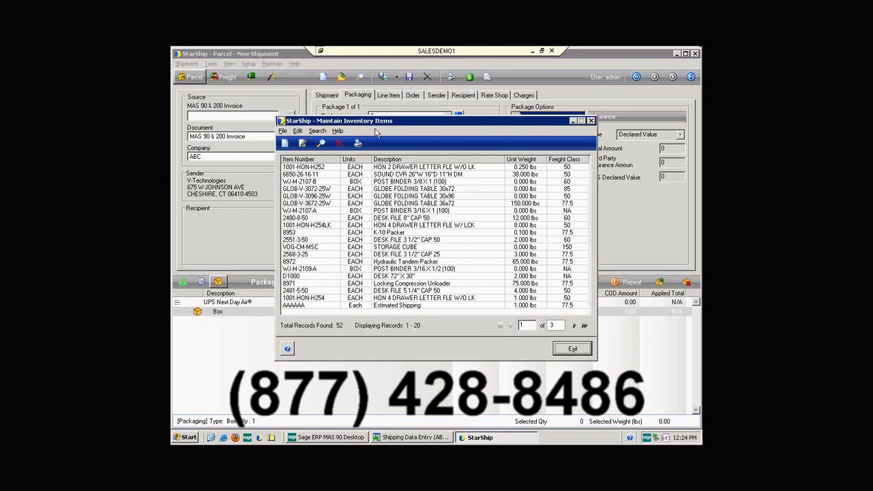
{"action": "left_click", "coordinate": [284, 132]}
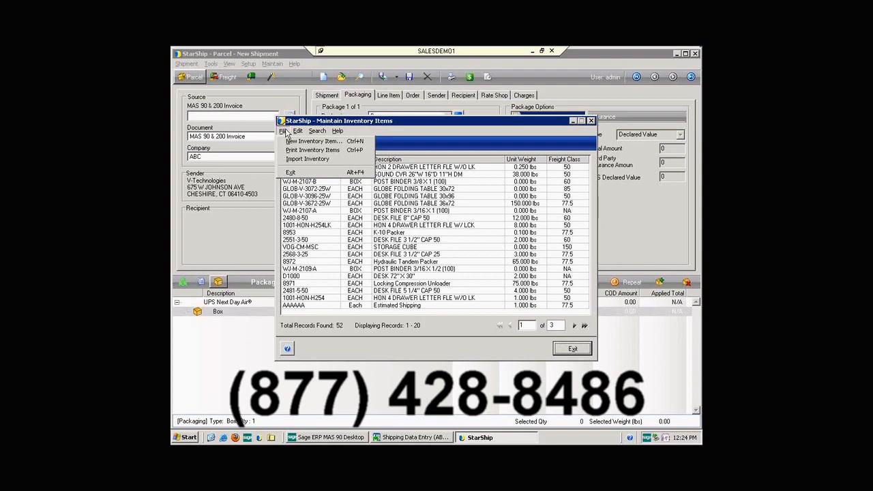
{"action": "left_click", "coordinate": [389, 132]}
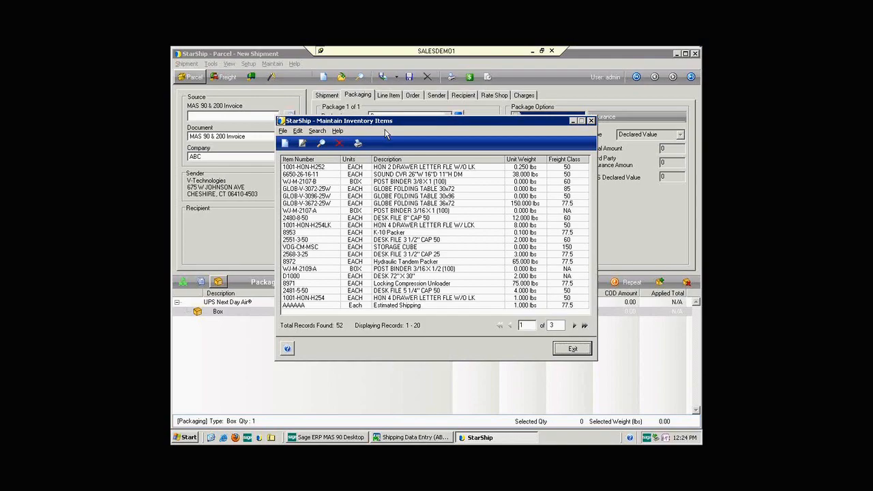
Open inventory item 1001-HON-H252 and examine its packaging scenarios, NMFC code and freight class choices.
{"action": "left_click", "coordinate": [319, 168]}
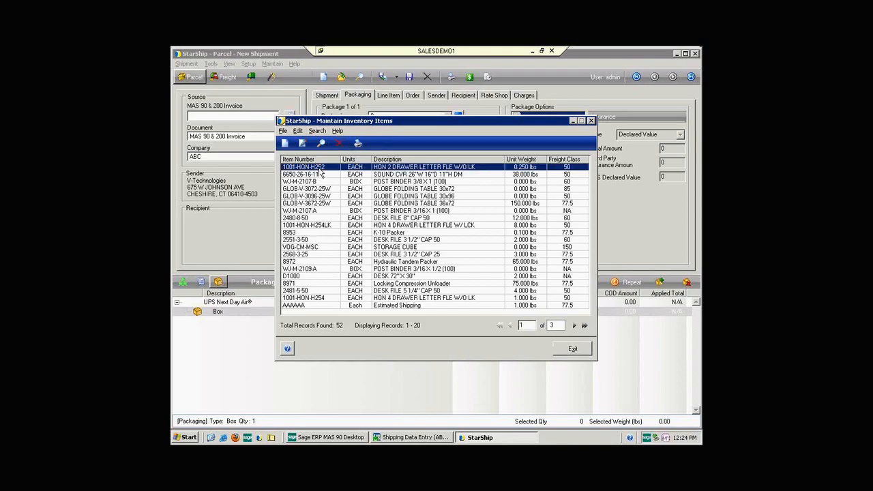
{"action": "double_click", "coordinate": [320, 170]}
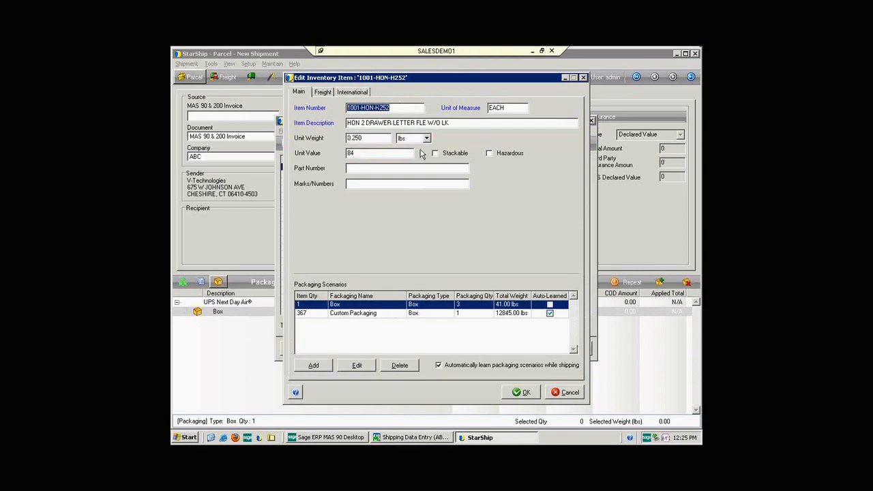
{"action": "left_click", "coordinate": [322, 93]}
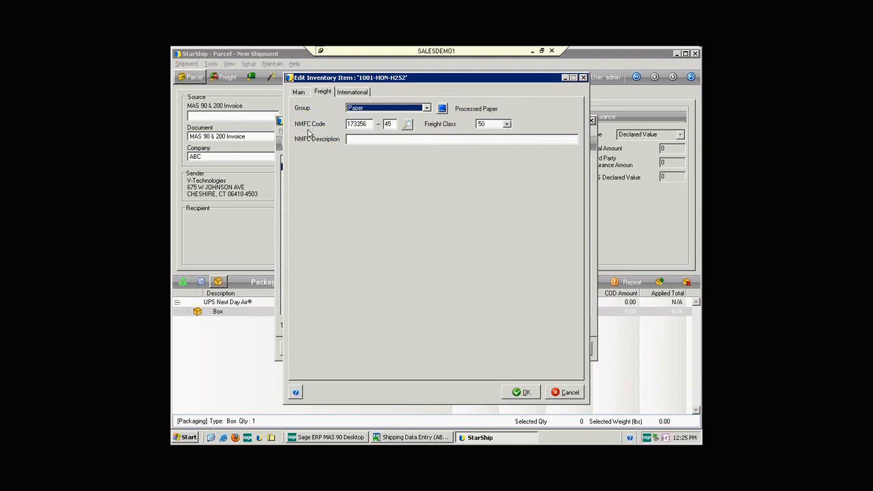
{"action": "left_click", "coordinate": [507, 124]}
{"action": "left_click", "coordinate": [507, 125]}
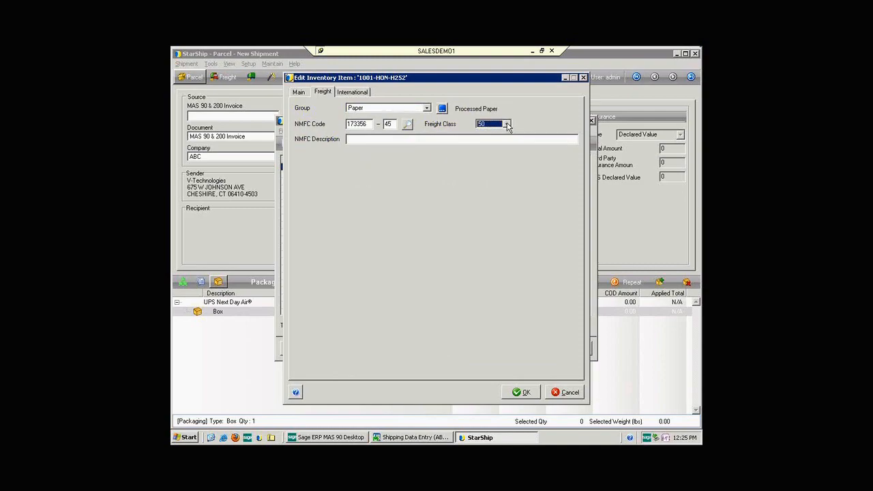
Examine the item's international export details and certificate of origin options, and close the item and the inventory list.
{"action": "left_click", "coordinate": [360, 93]}
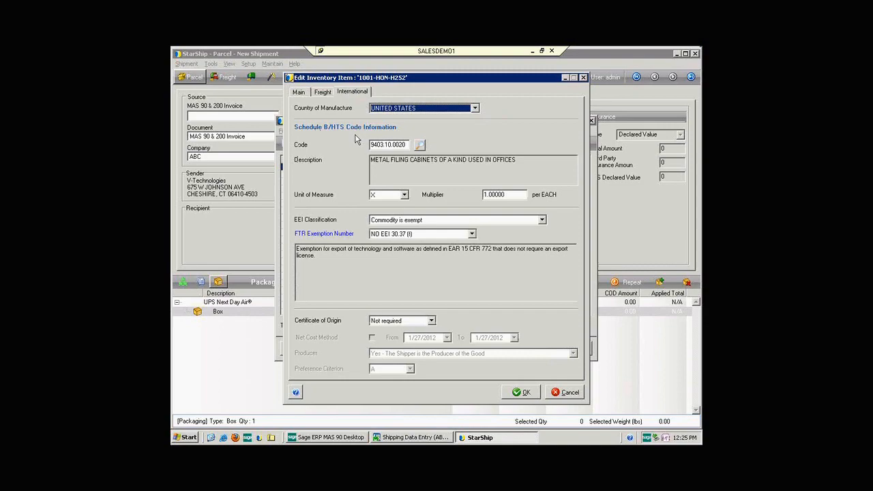
{"action": "left_click", "coordinate": [431, 320]}
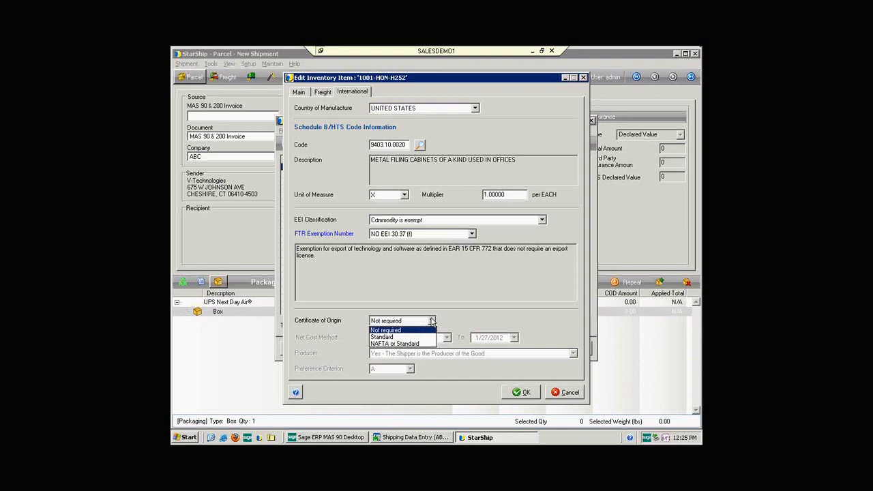
{"action": "left_click", "coordinate": [431, 320]}
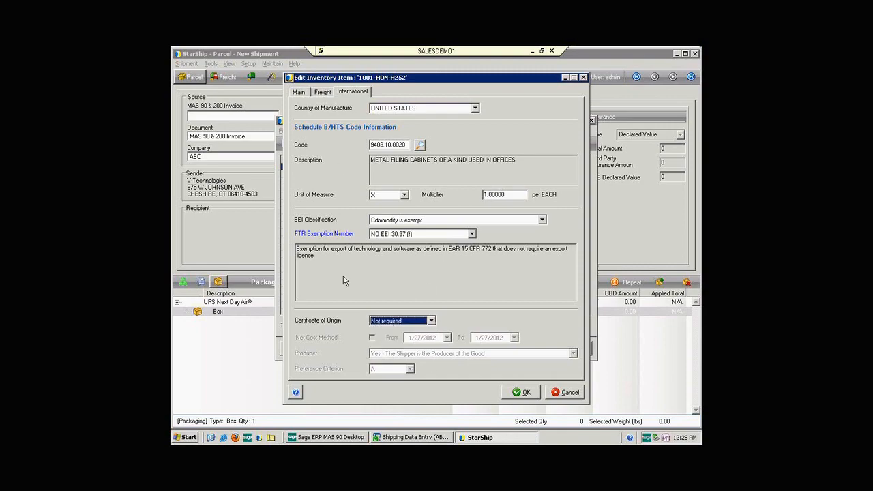
{"action": "left_click", "coordinate": [524, 394]}
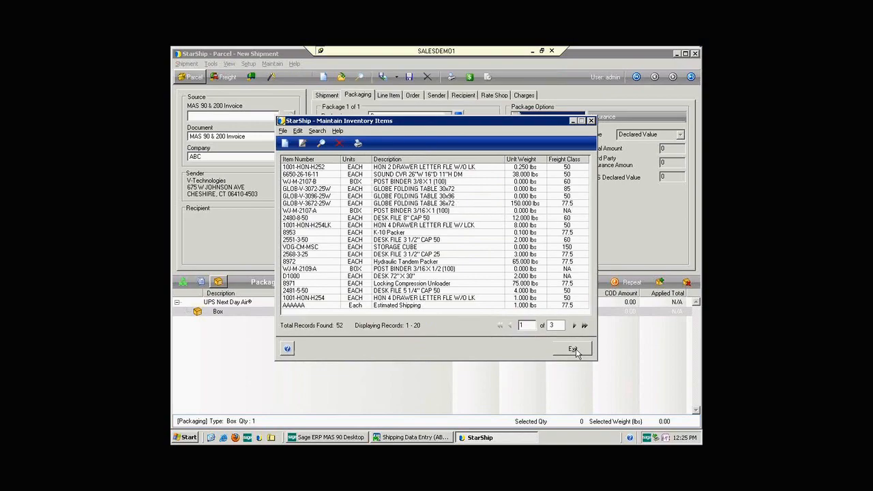
{"action": "left_click", "coordinate": [574, 350]}
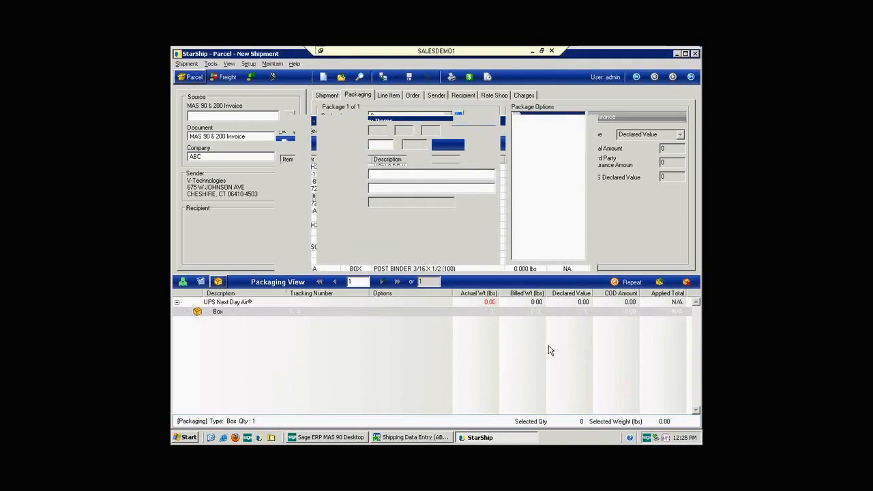